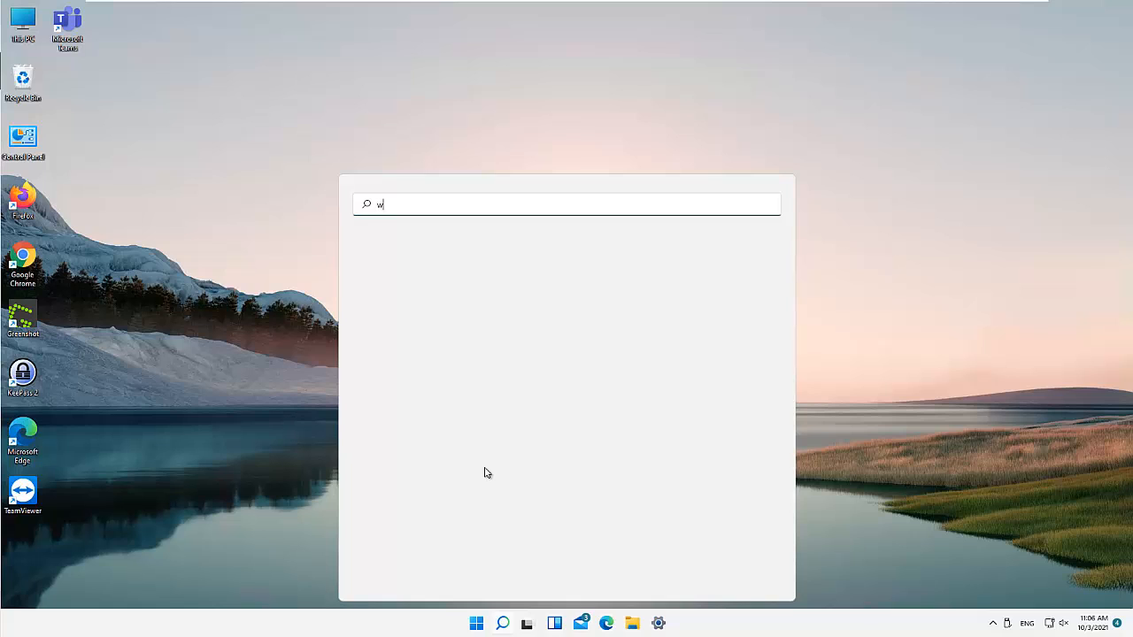
Step: Run winver to check the installed Windows version, and close the version information
{"action": "key", "text": "BackSpace"}
{"action": "type", "text": "winver"}
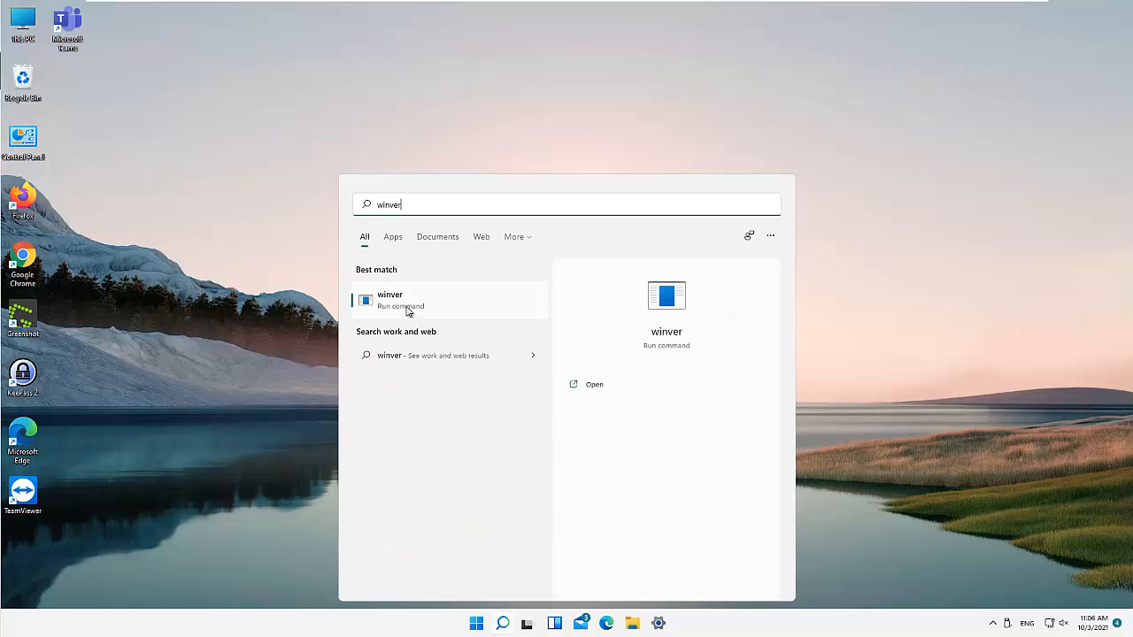
{"action": "left_click", "coordinate": [409, 311]}
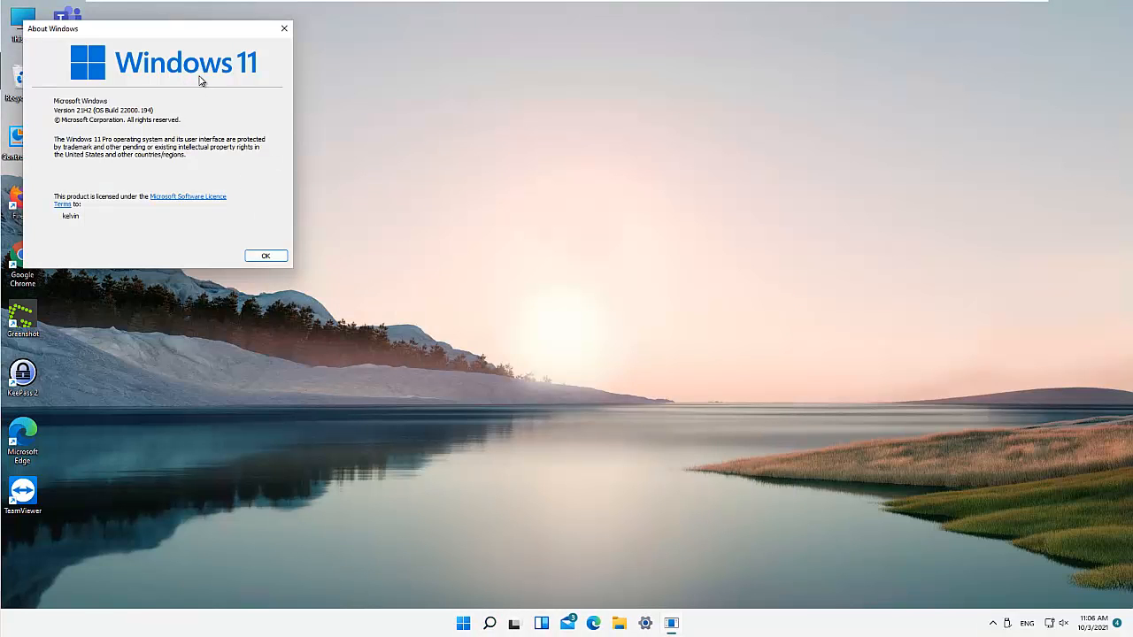
{"action": "left_click", "coordinate": [264, 256]}
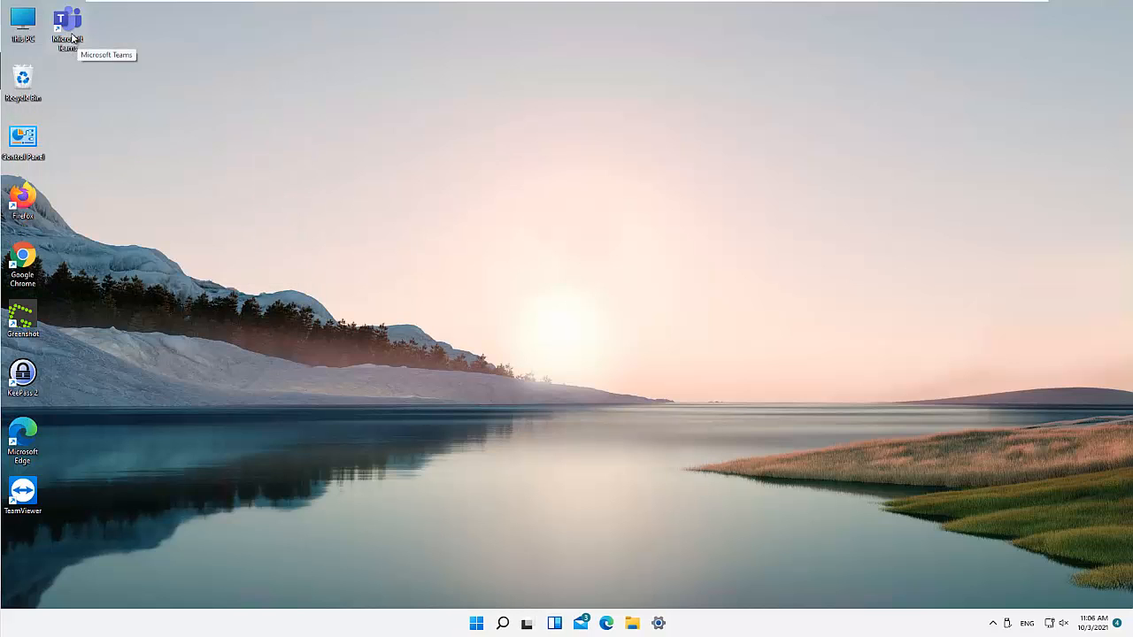
Step: Launch Microsoft Teams and show the list of joined teams
{"action": "left_click", "coordinate": [502, 623]}
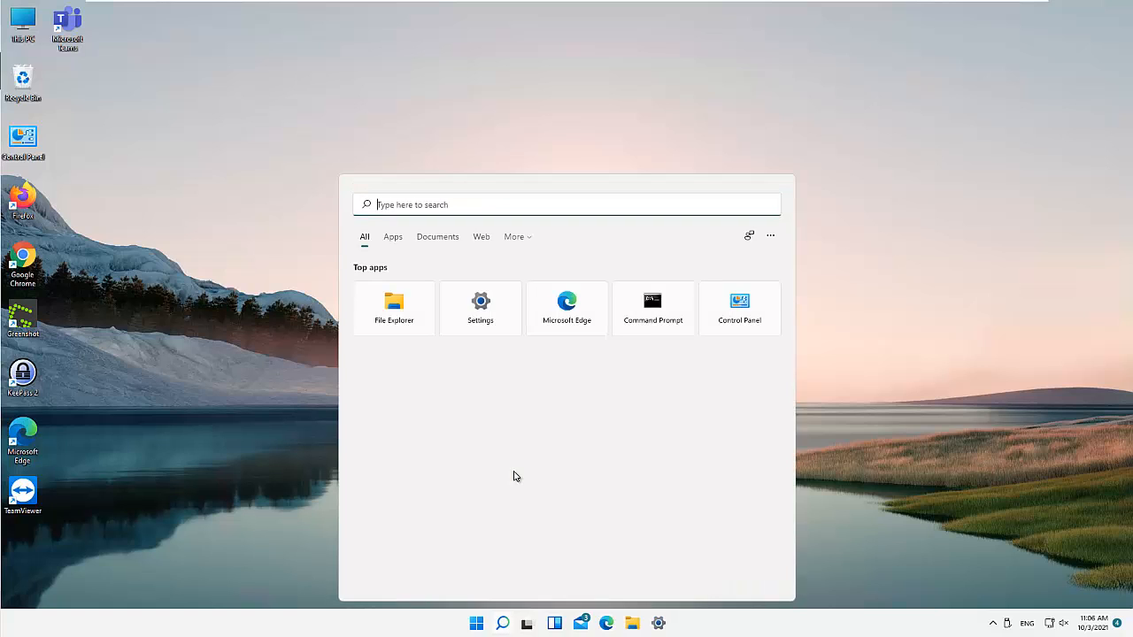
{"action": "type", "text": "teams"}
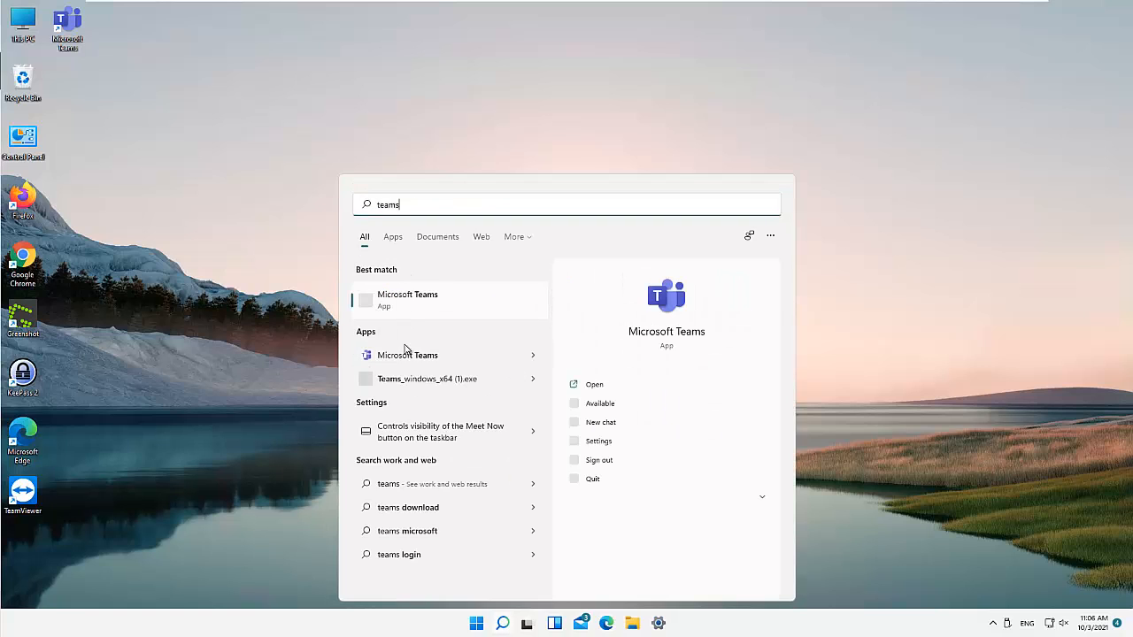
{"action": "double_click", "coordinate": [74, 33]}
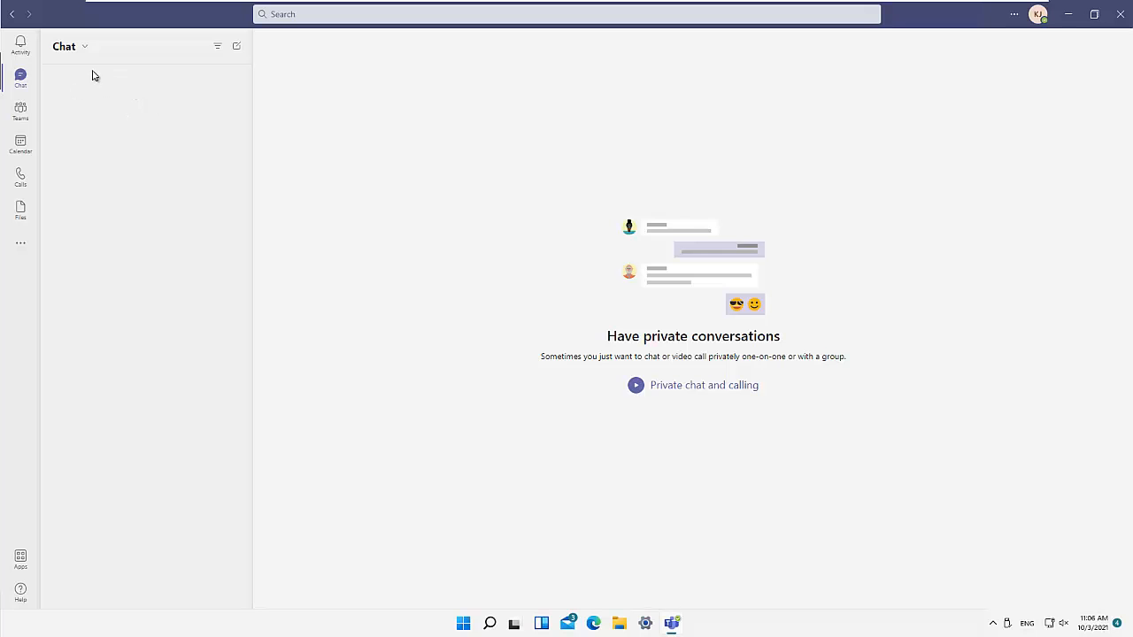
{"action": "left_click", "coordinate": [21, 114]}
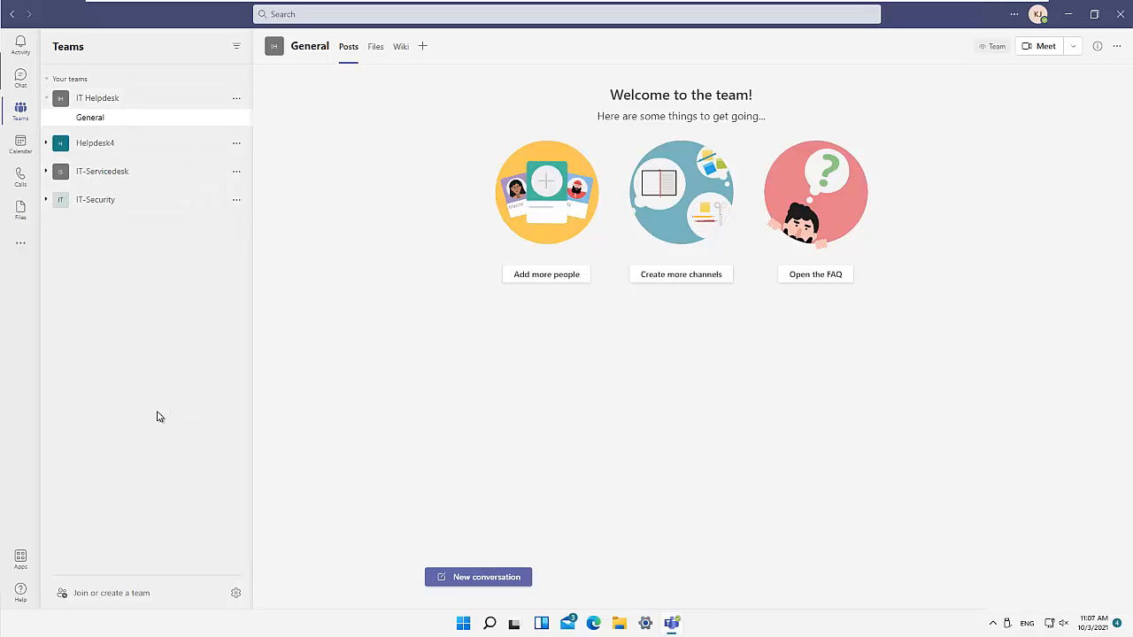
Step: Create a private team from scratch named "Network-Engineer", leaving out the initial member selection
{"action": "left_click", "coordinate": [124, 599]}
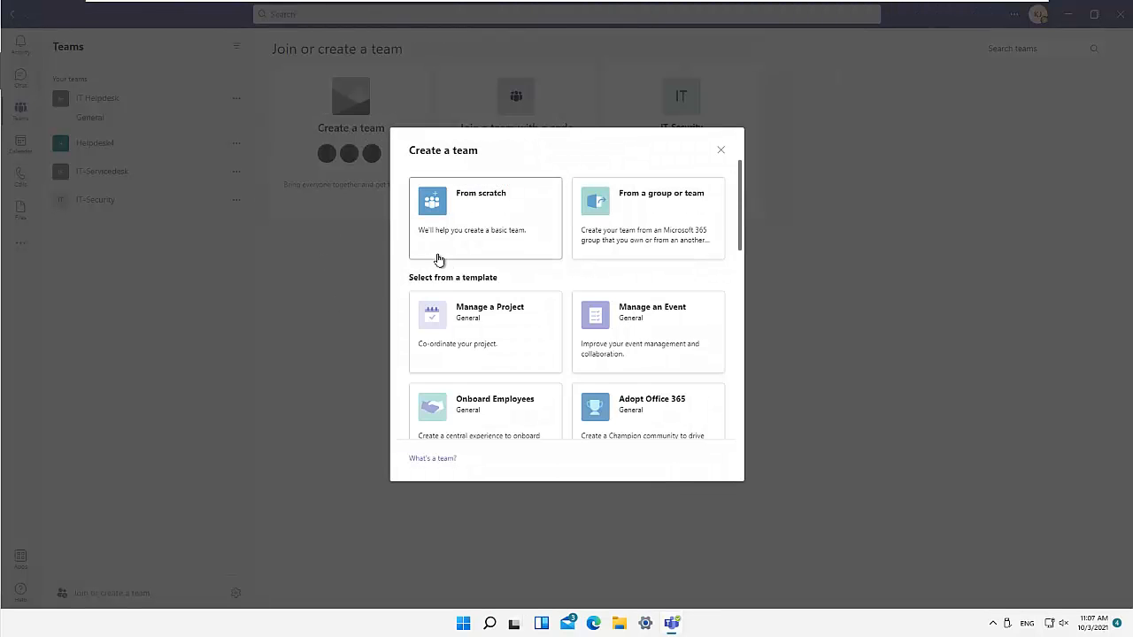
{"action": "left_click", "coordinate": [608, 218]}
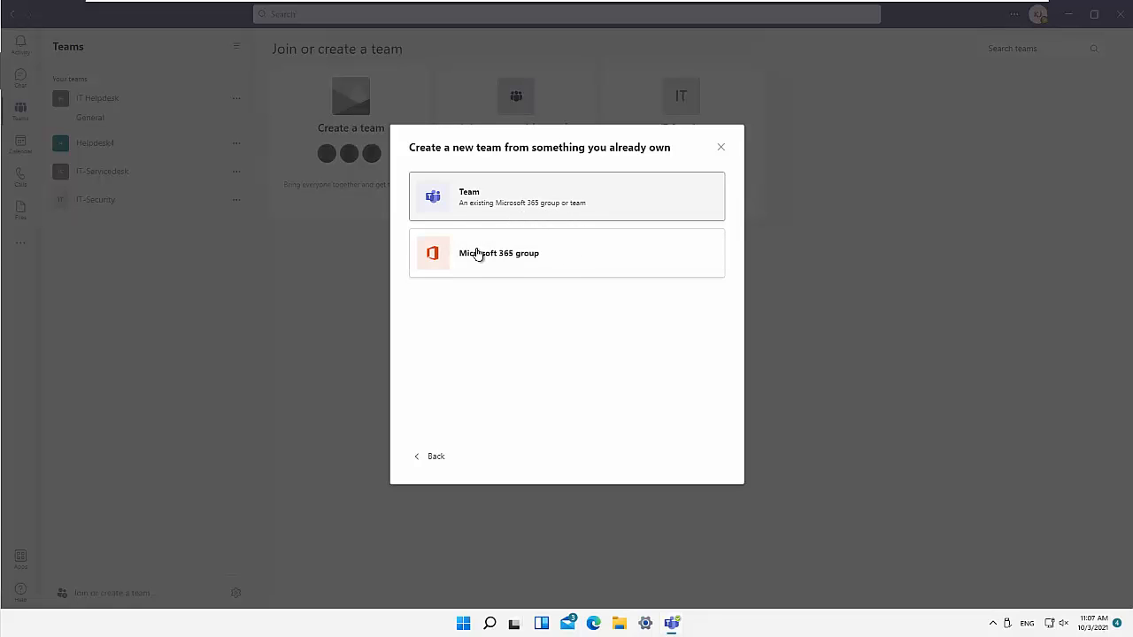
{"action": "left_click", "coordinate": [440, 459]}
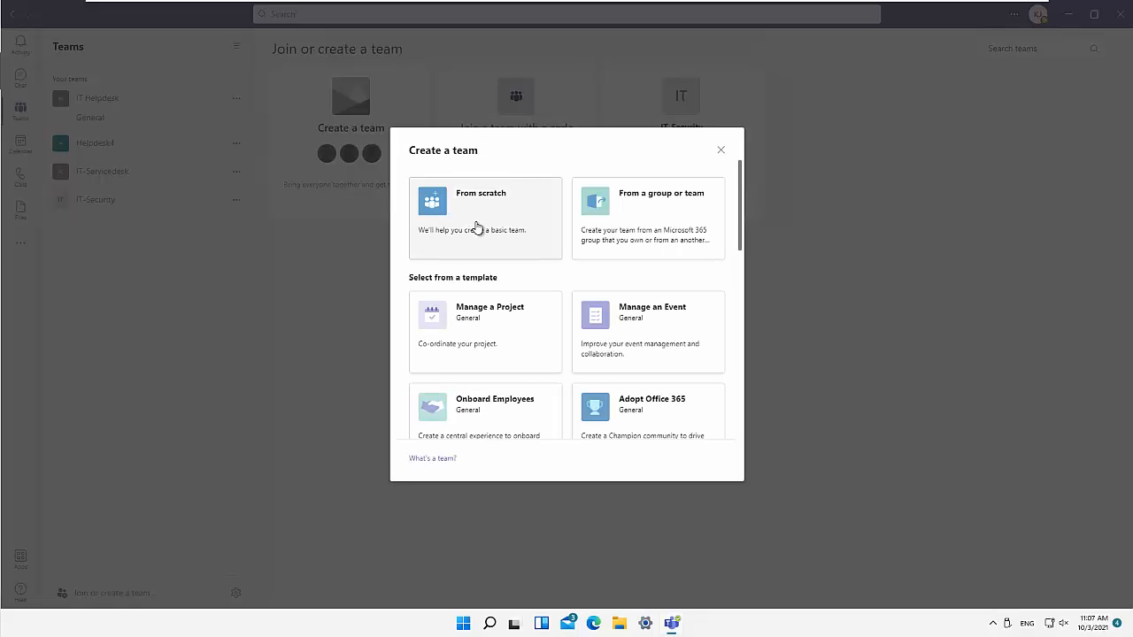
{"action": "left_click", "coordinate": [477, 228]}
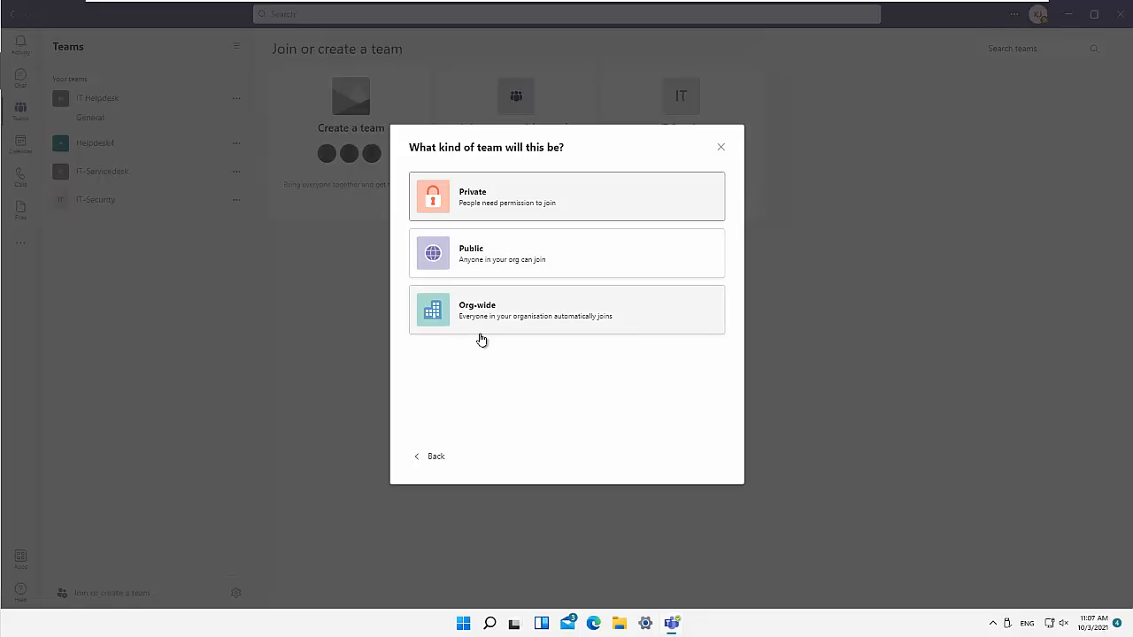
{"action": "left_click", "coordinate": [506, 206]}
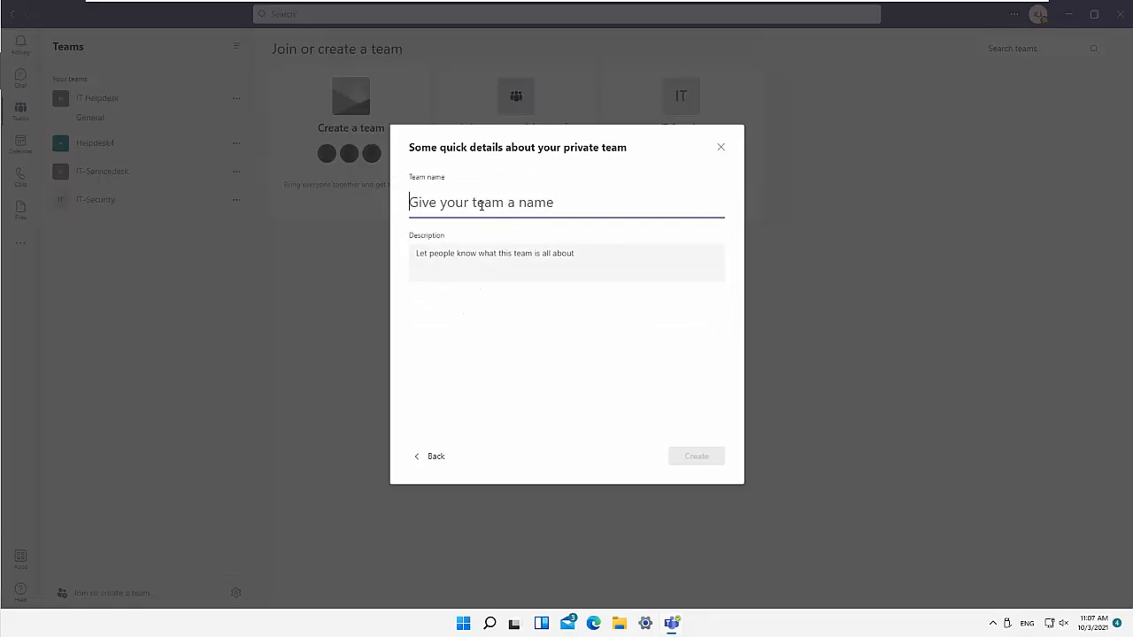
{"action": "type", "text": "Network"}
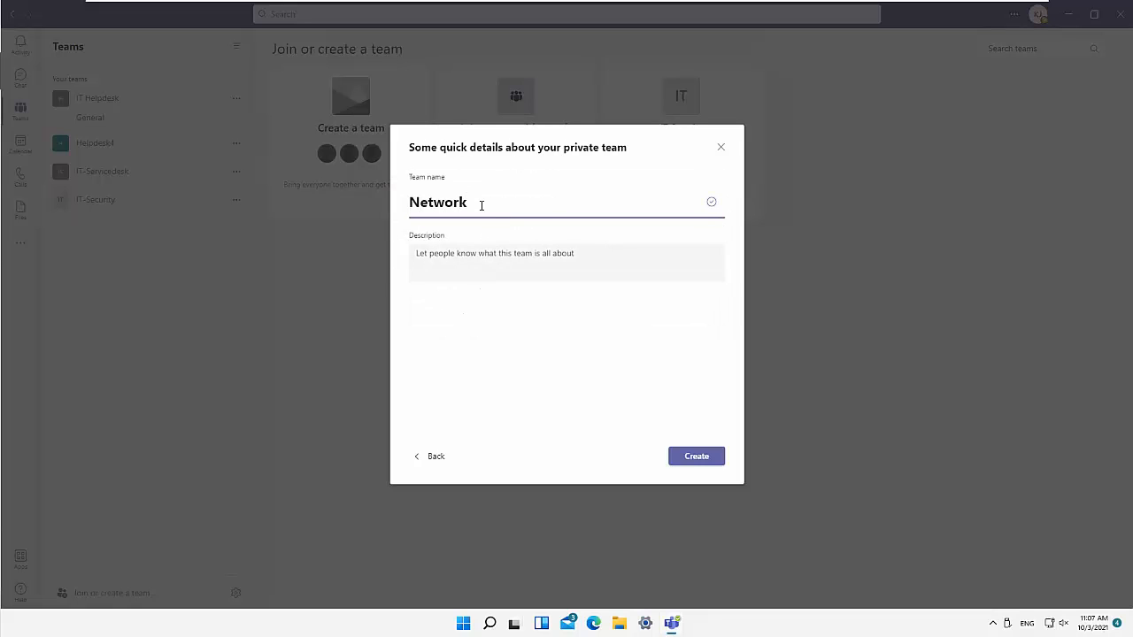
{"action": "type", "text": "-Engieerneer"}
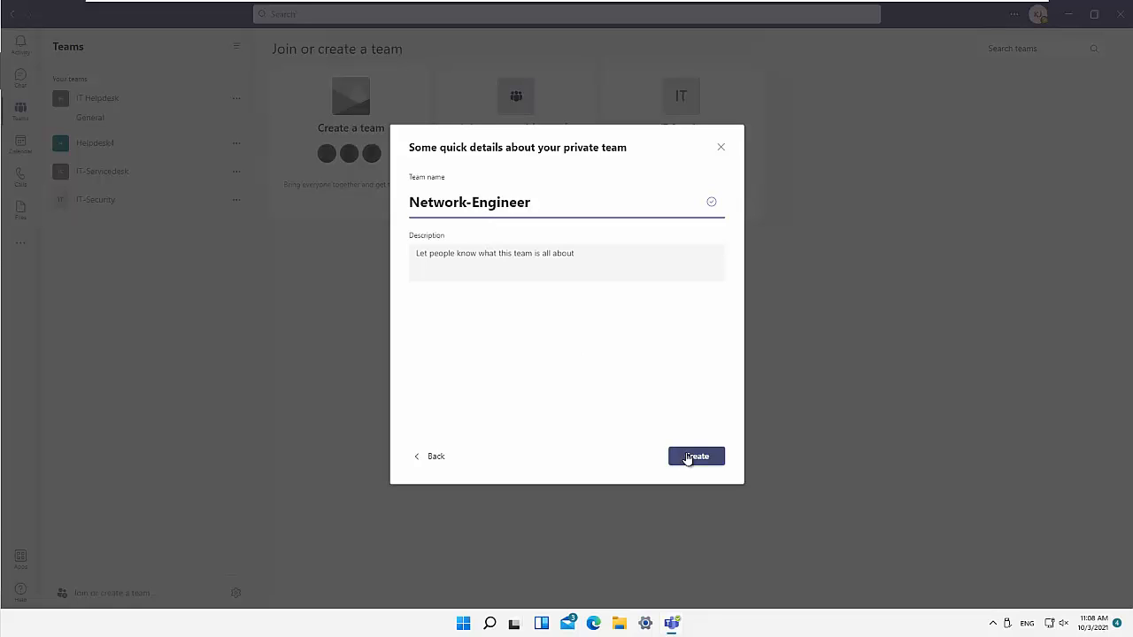
{"action": "left_click", "coordinate": [694, 458]}
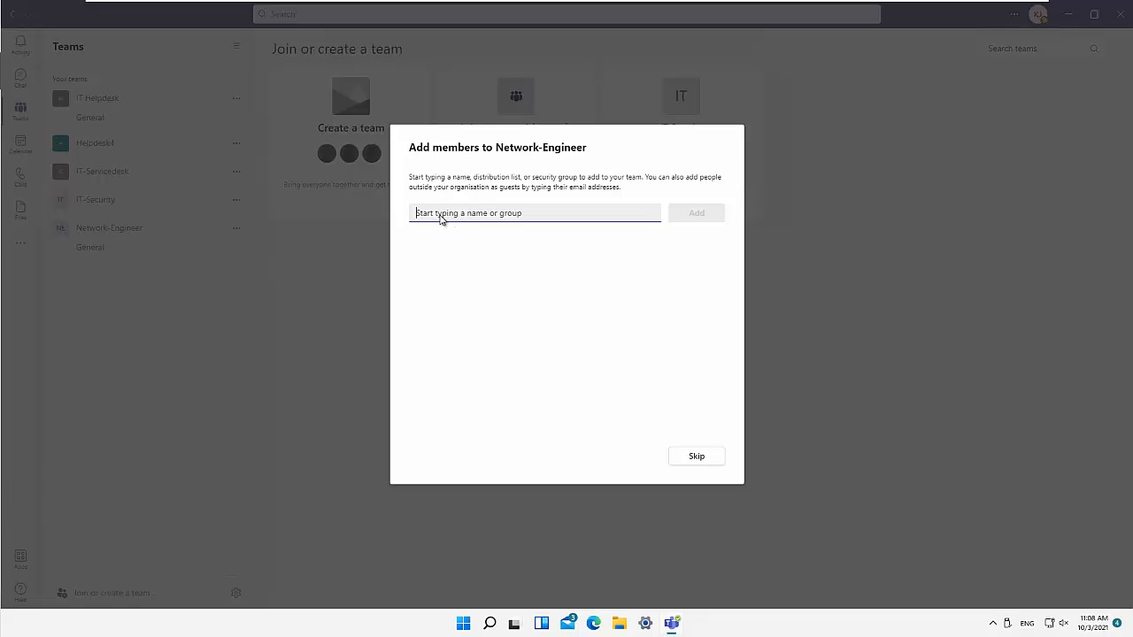
{"action": "key", "text": "Escape"}
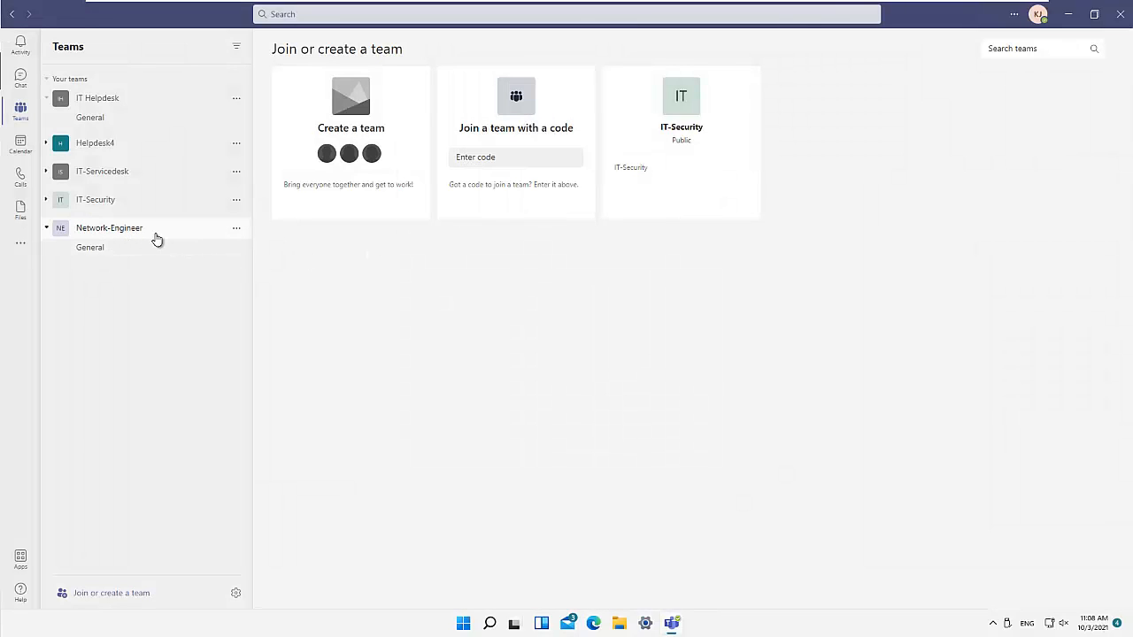
Step: Open the dialog for adding members to the Network-Engineer team
{"action": "left_click", "coordinate": [236, 230]}
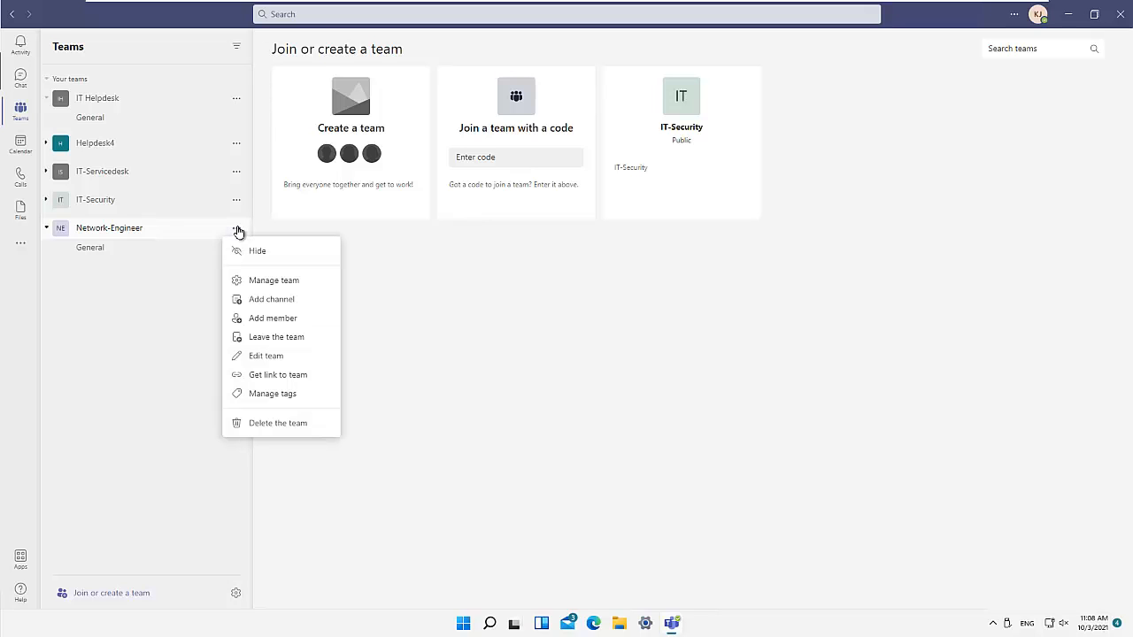
{"action": "left_click", "coordinate": [270, 320]}
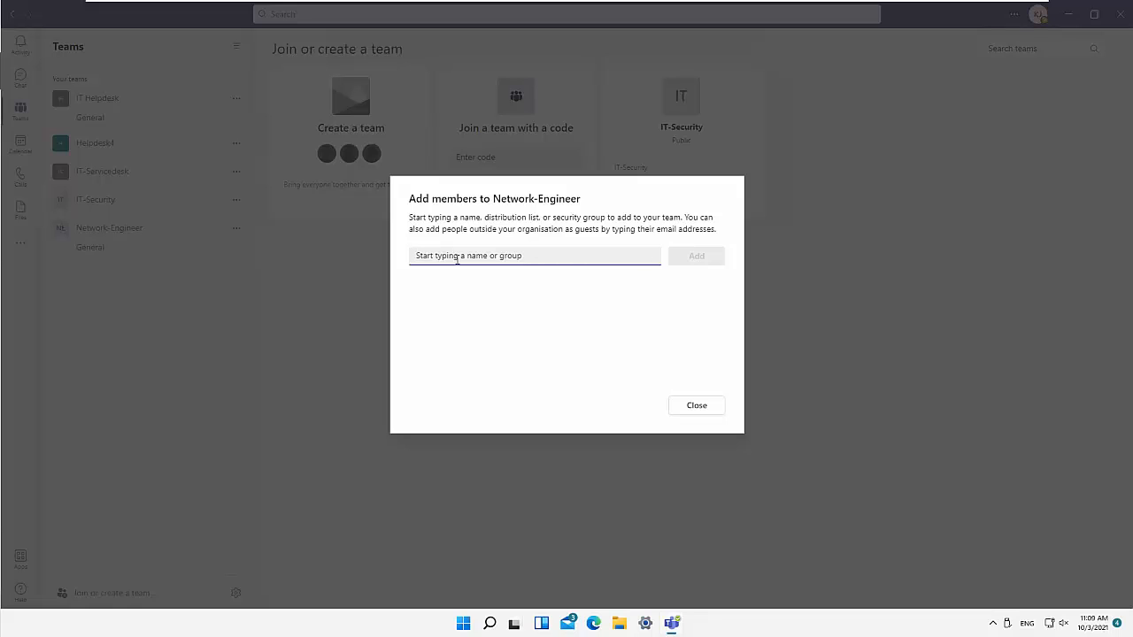
{"action": "type", "text": "net"}
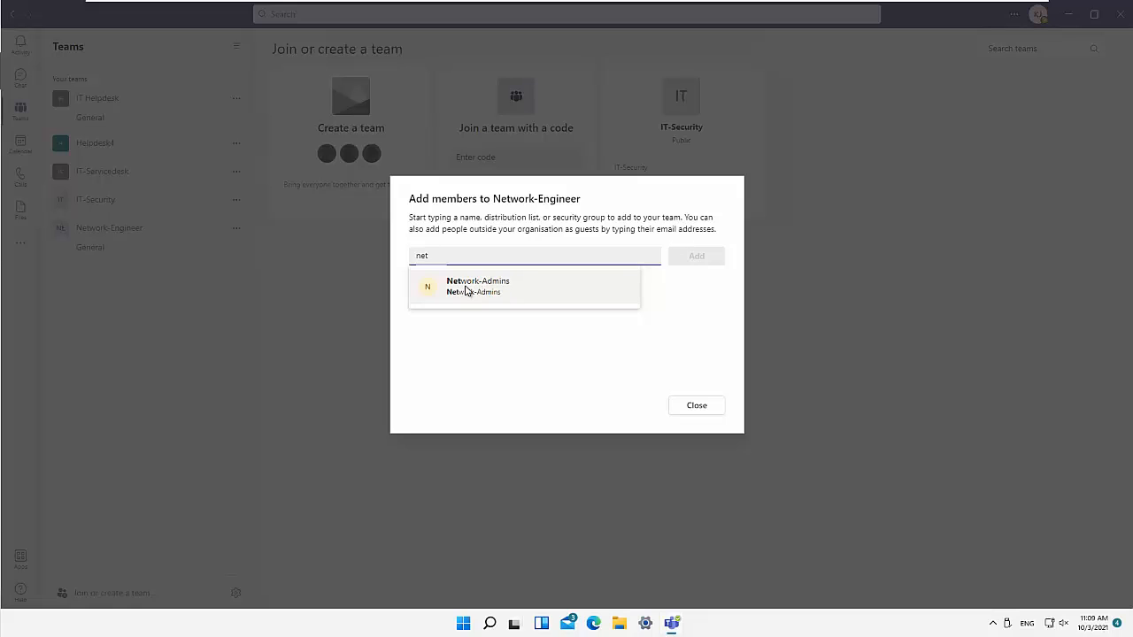
{"action": "left_click", "coordinate": [466, 290]}
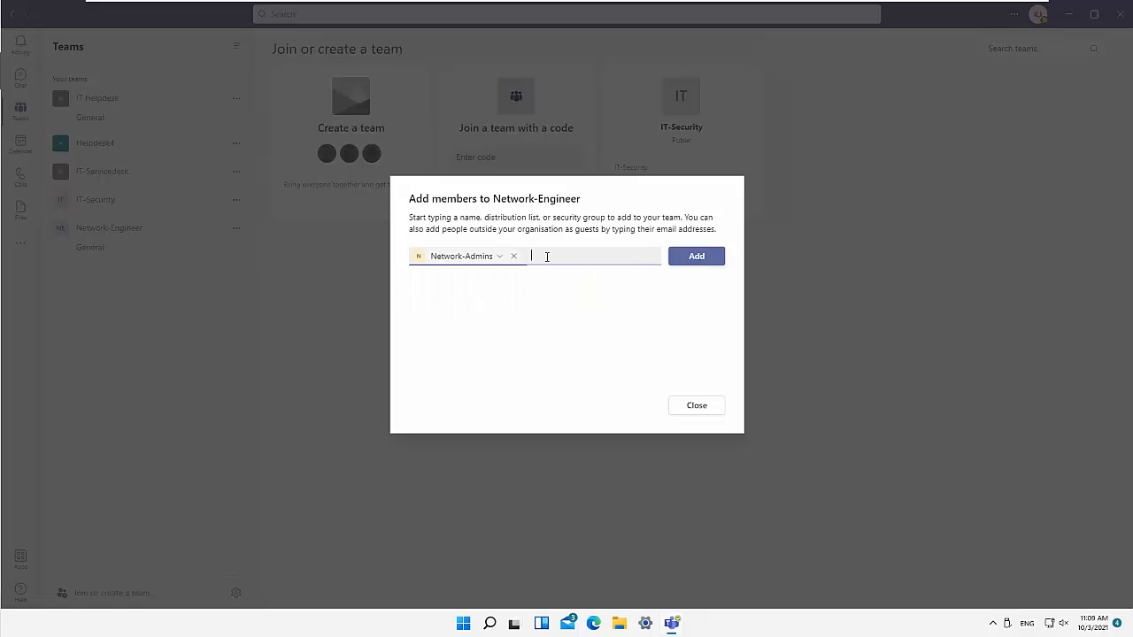
{"action": "type", "text": "hqe"}
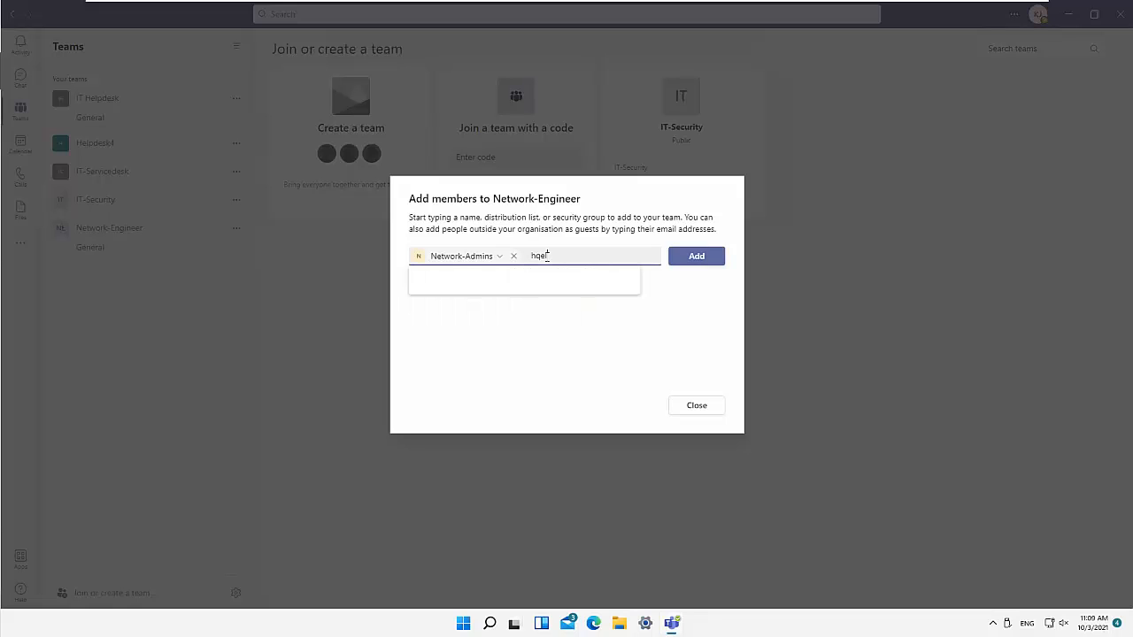
{"action": "key", "text": "BackSpace"}
{"action": "key", "text": "BackSpace"}
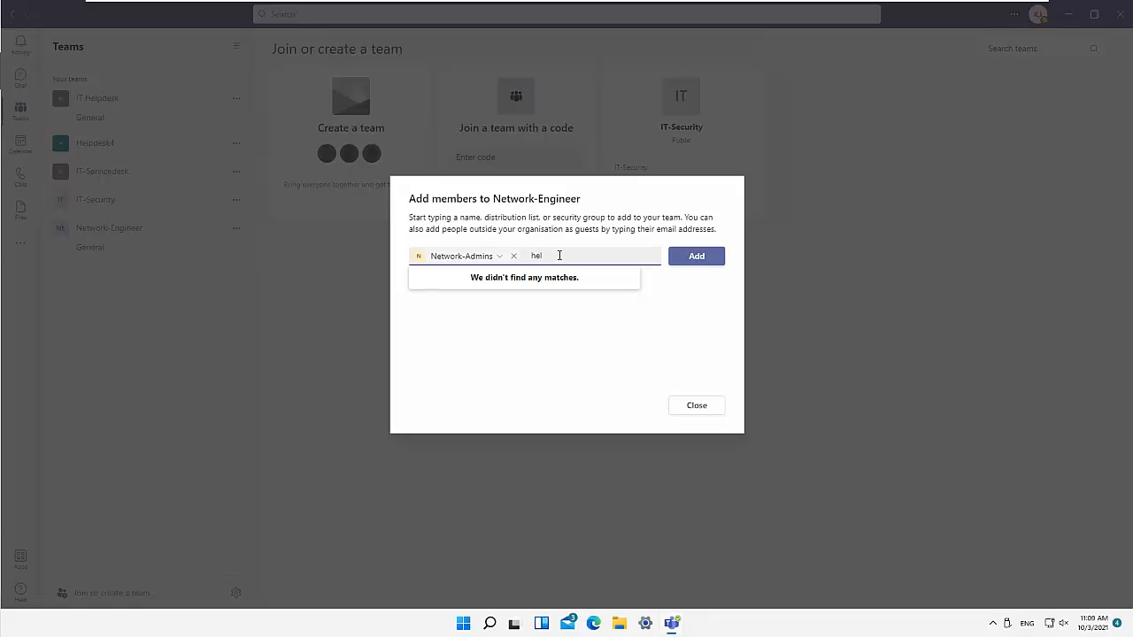
{"action": "key", "text": "BackSpace"}
{"action": "key", "text": "BackSpace"}
{"action": "key", "text": "BackSpace"}
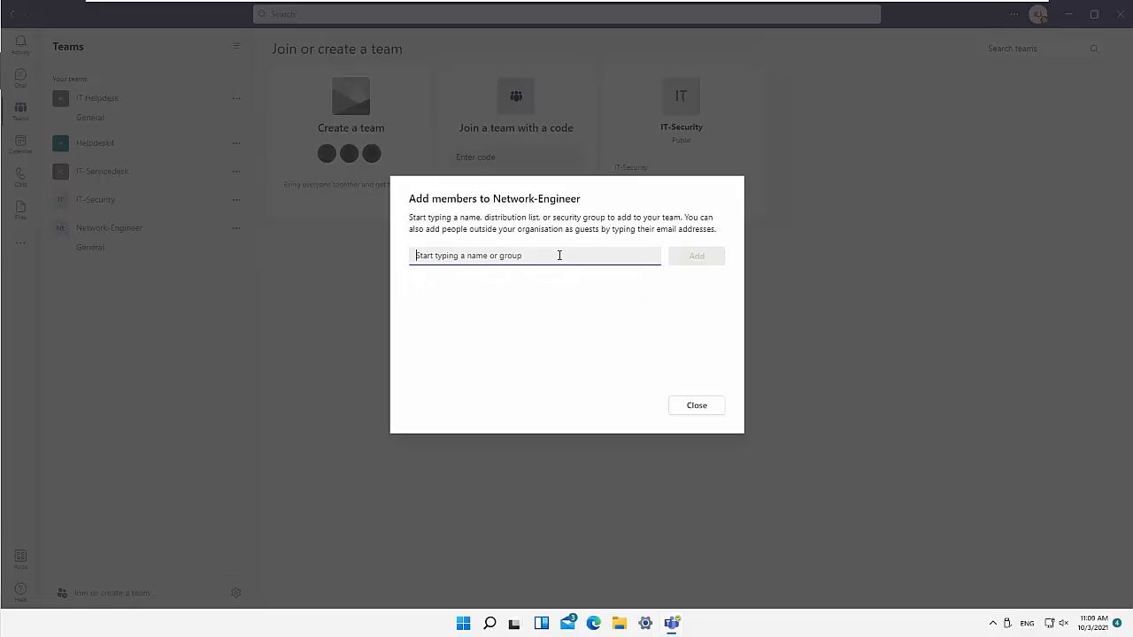
Step: Add the Network-Admins group and the individual user matching the typed name to the Network-Engineer team
{"action": "type", "text": "netw"}
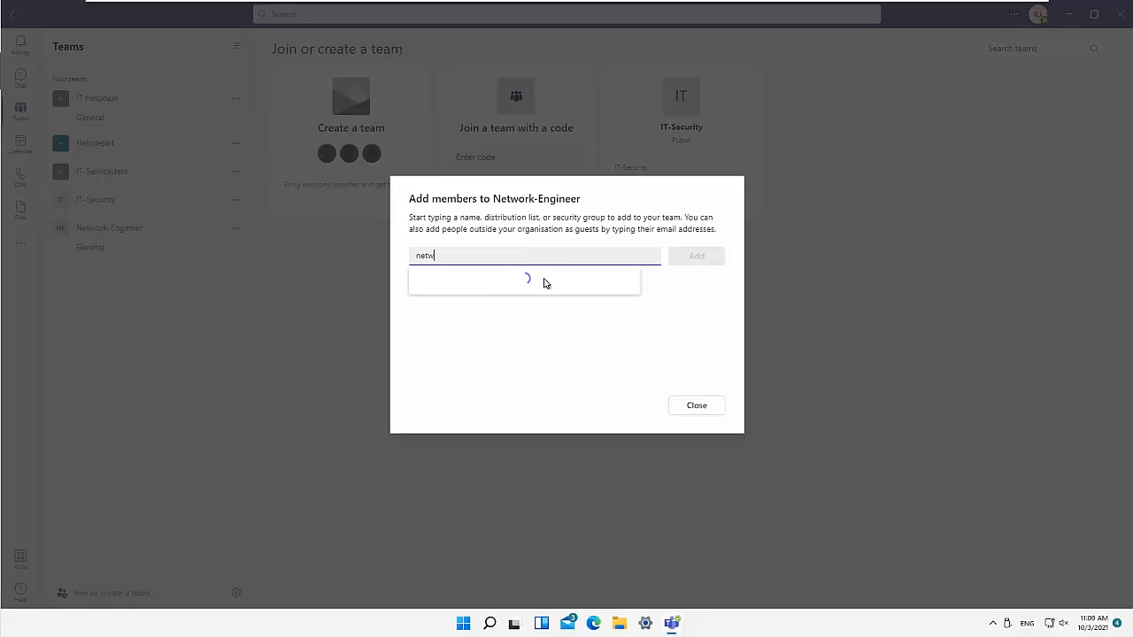
{"action": "left_click", "coordinate": [507, 287]}
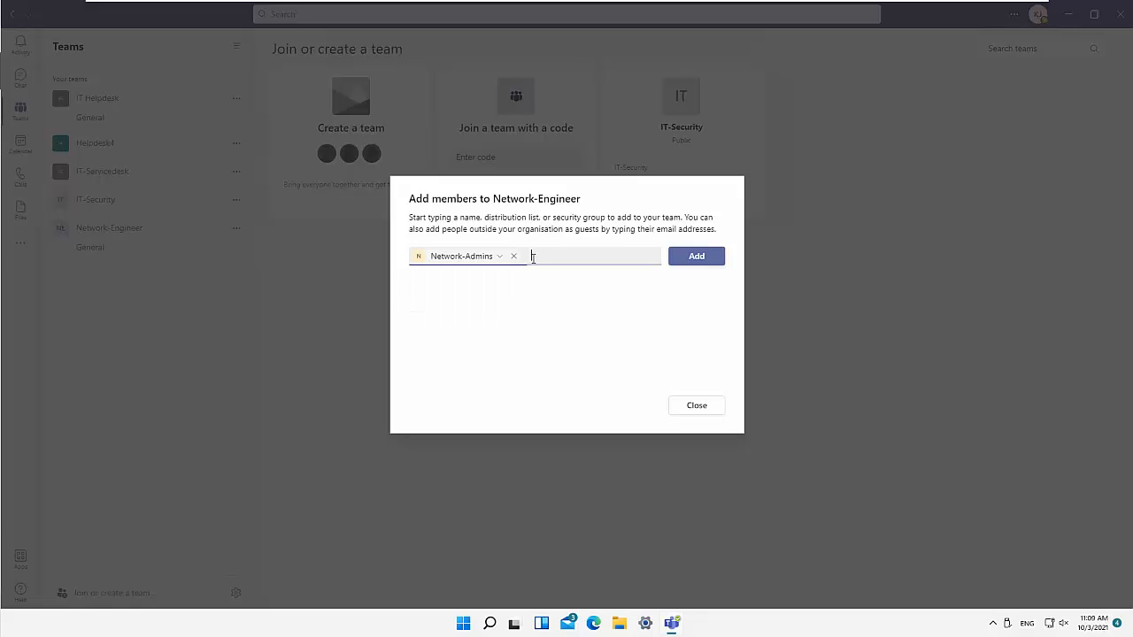
{"action": "type", "text": "He"}
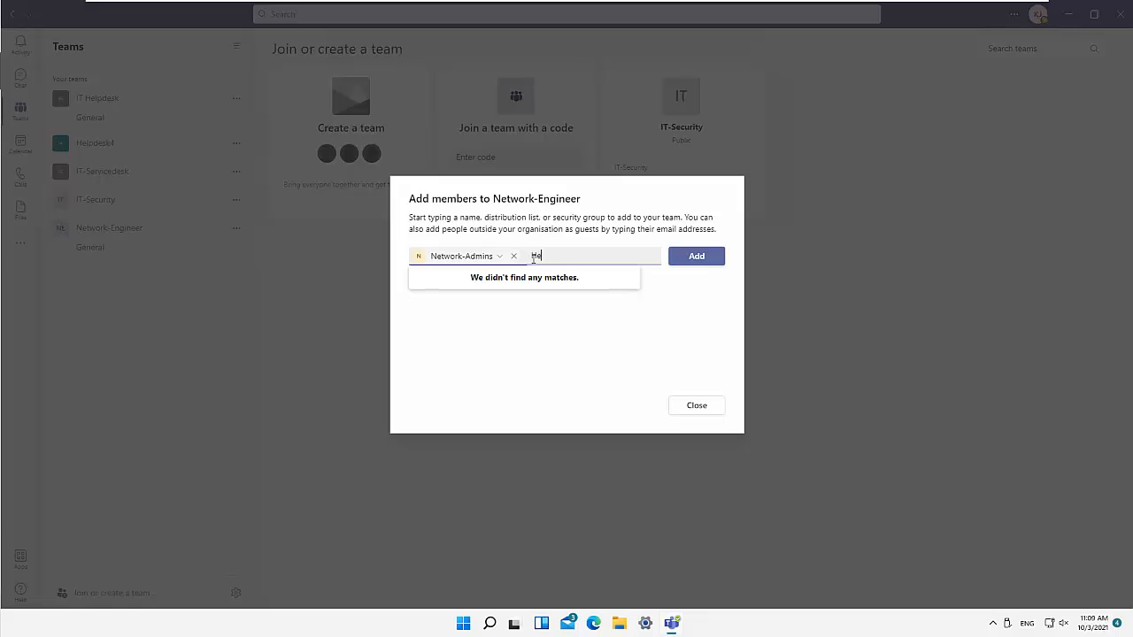
{"action": "key", "text": "BackSpace"}
{"action": "key", "text": "BackSpace"}
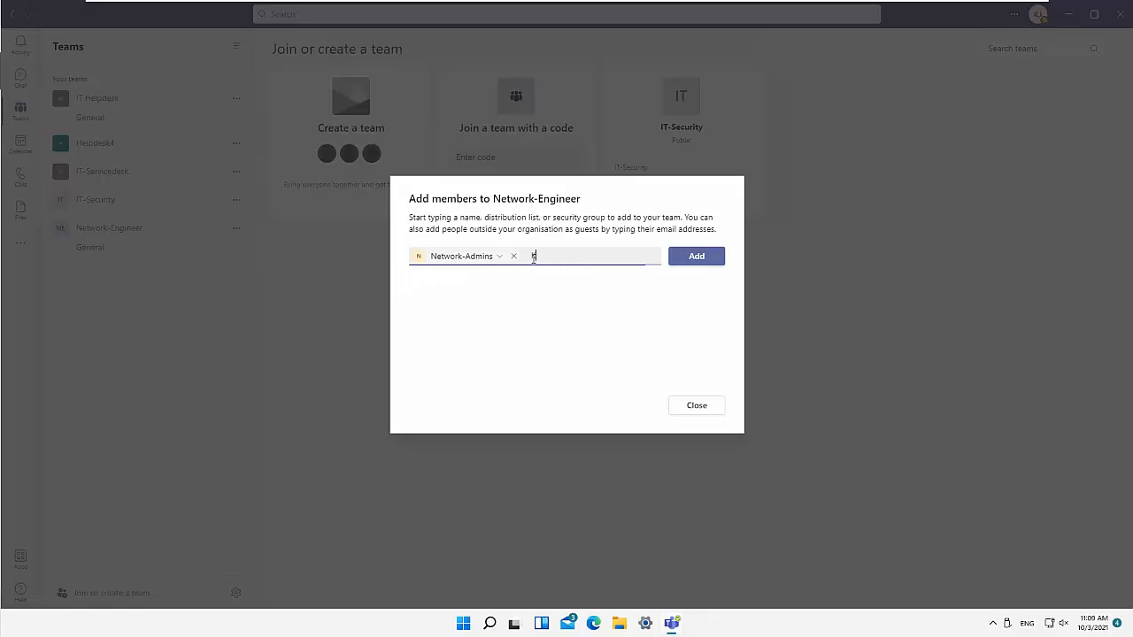
{"action": "type", "text": "Kel"}
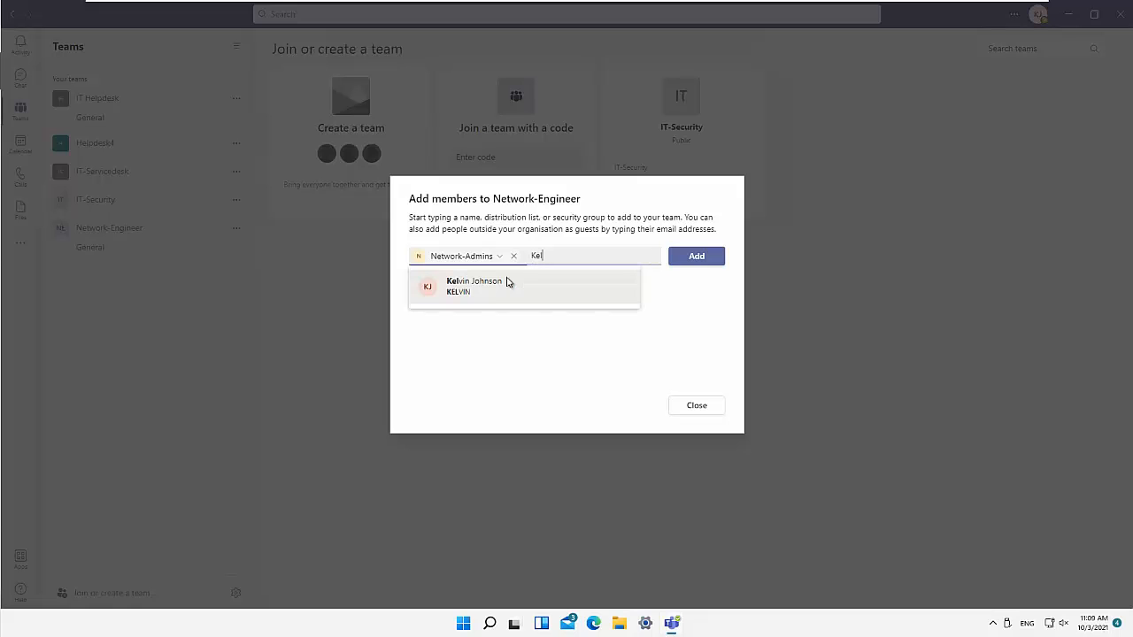
{"action": "left_click", "coordinate": [476, 292]}
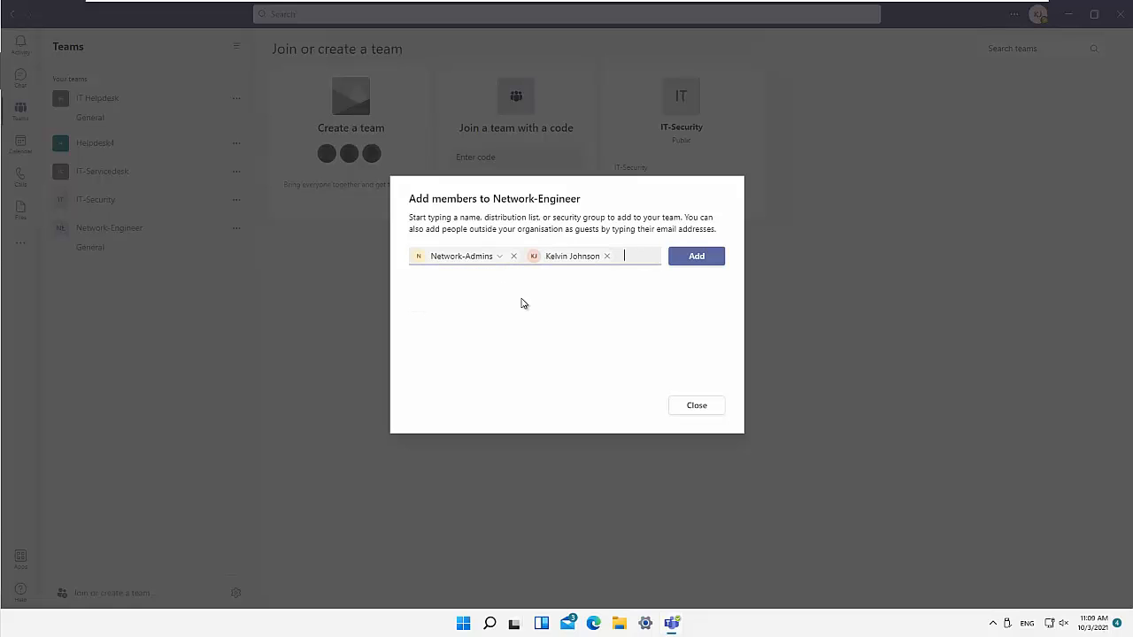
{"action": "left_click", "coordinate": [694, 258]}
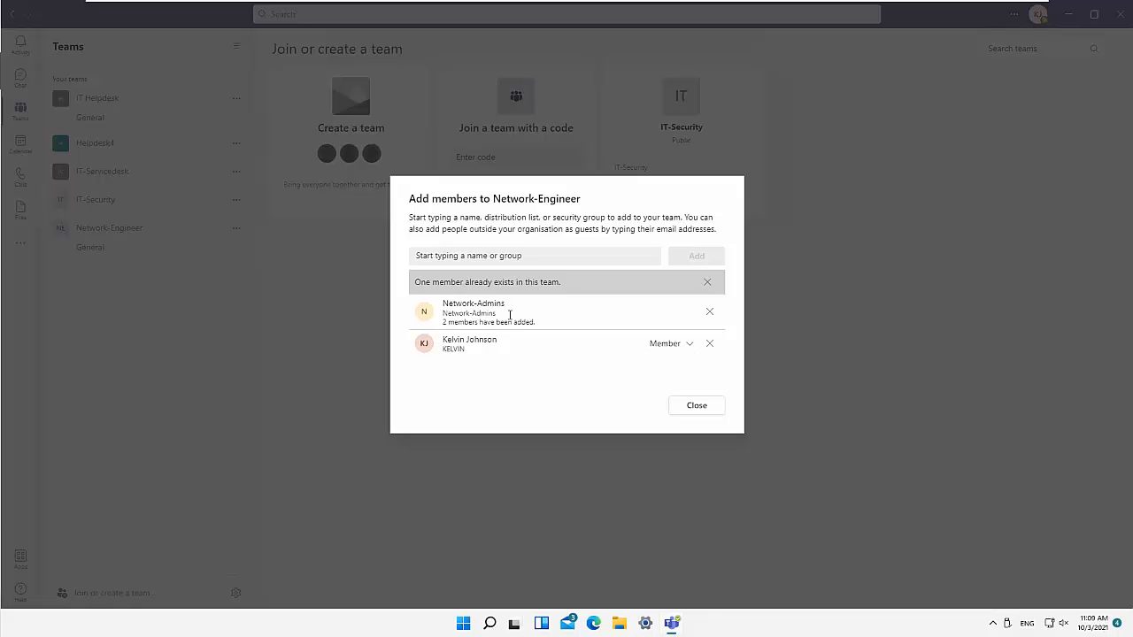
Step: Set the individually added person's role to Owner and close the member dialog
{"action": "left_click", "coordinate": [694, 351]}
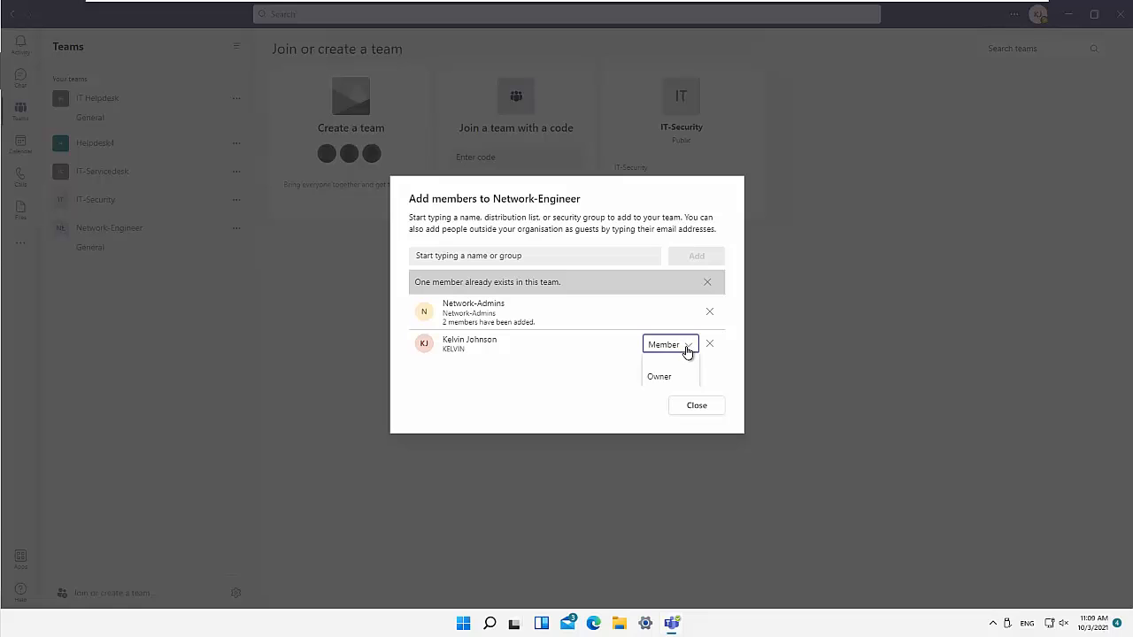
{"action": "left_click", "coordinate": [662, 378]}
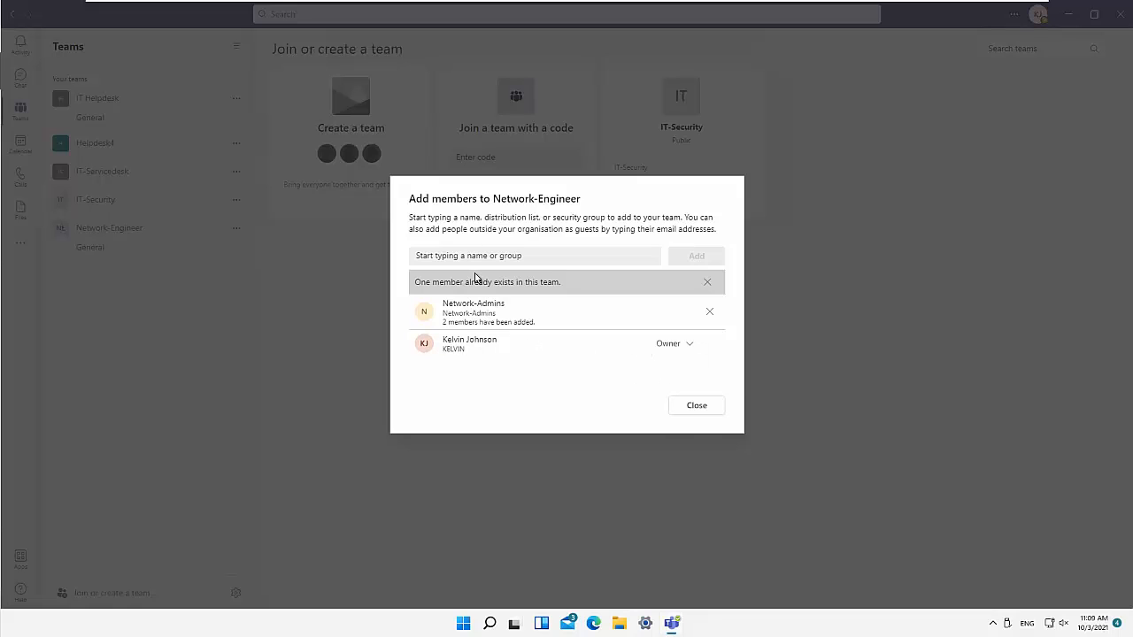
{"action": "left_click", "coordinate": [673, 404]}
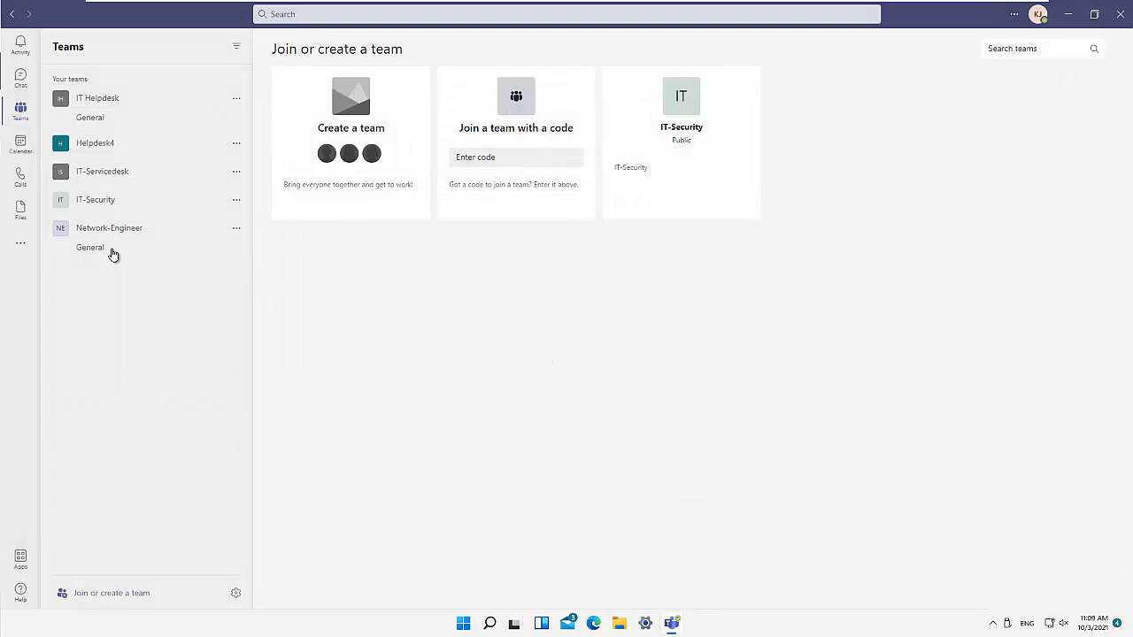
Step: Review the Network-Engineer team's pending requests, channels, owners, and members and guests in its management view
{"action": "left_click", "coordinate": [237, 228]}
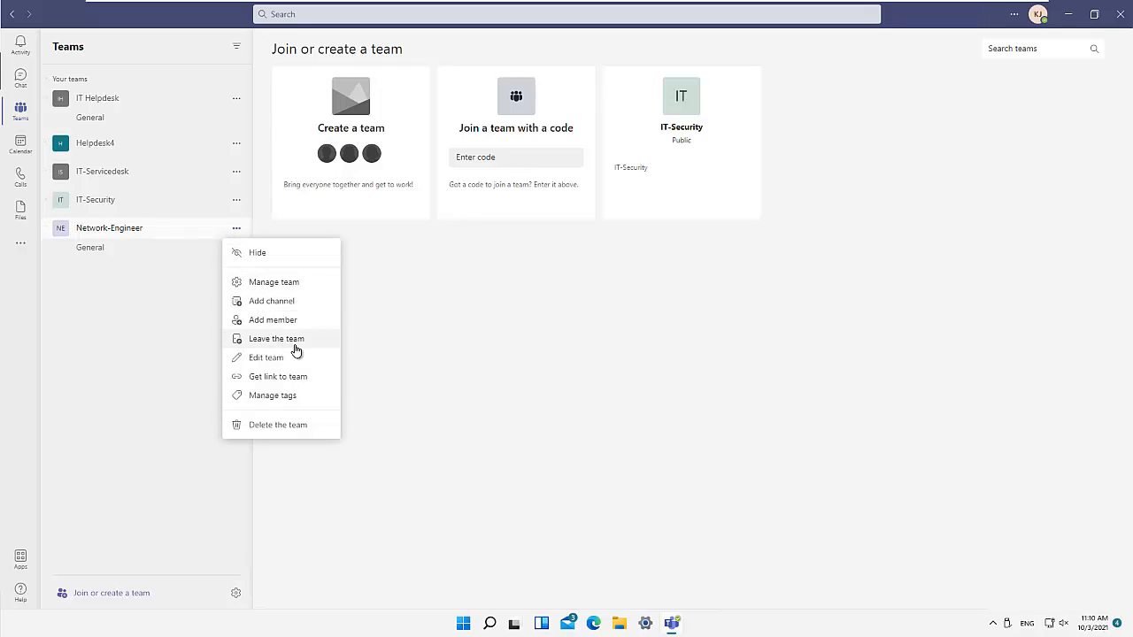
{"action": "left_click", "coordinate": [285, 287]}
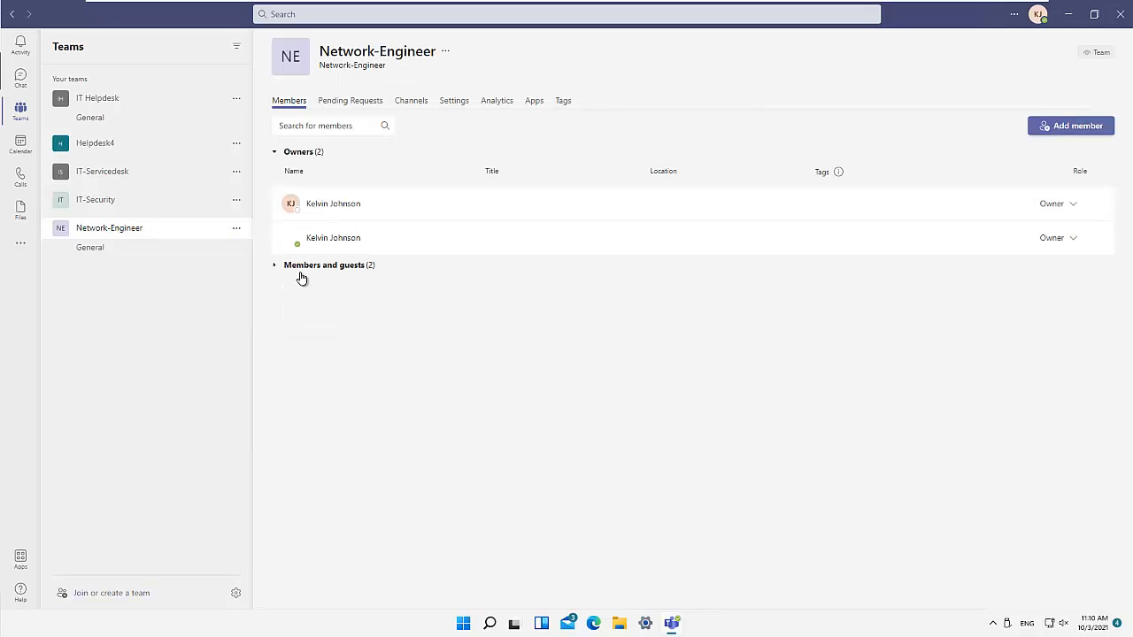
{"action": "left_click", "coordinate": [362, 105]}
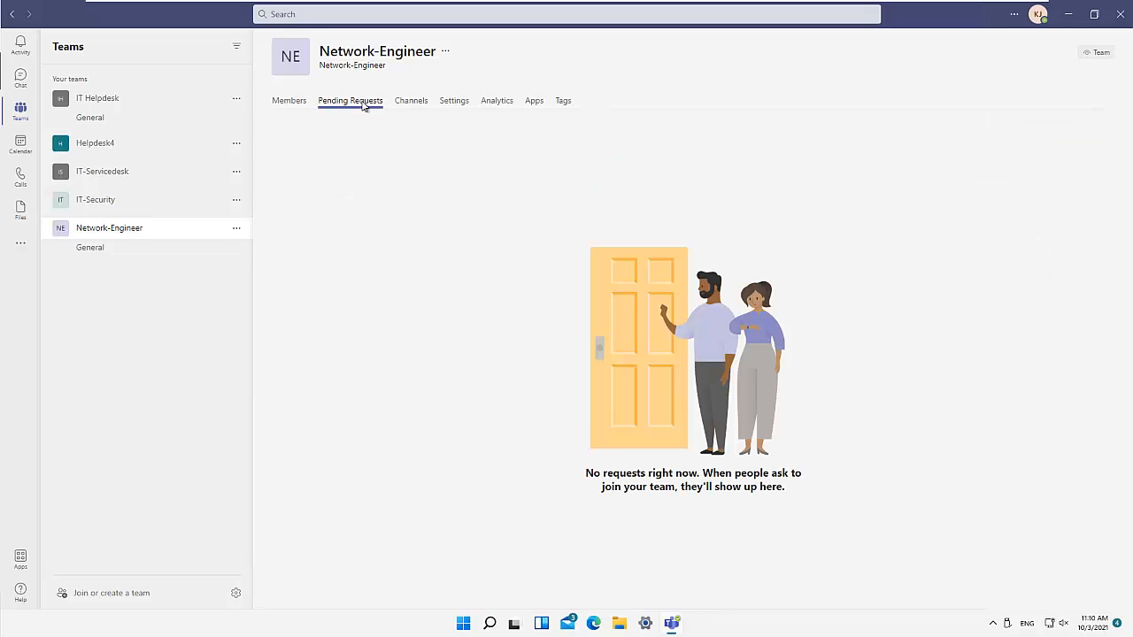
{"action": "left_click", "coordinate": [411, 103]}
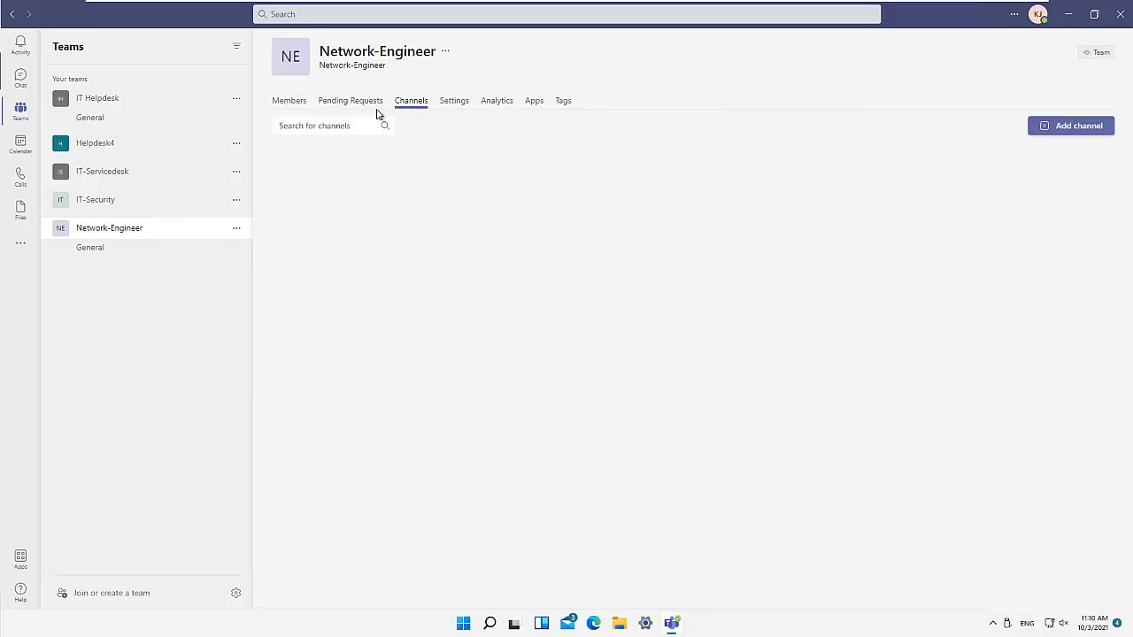
{"action": "left_click", "coordinate": [303, 103]}
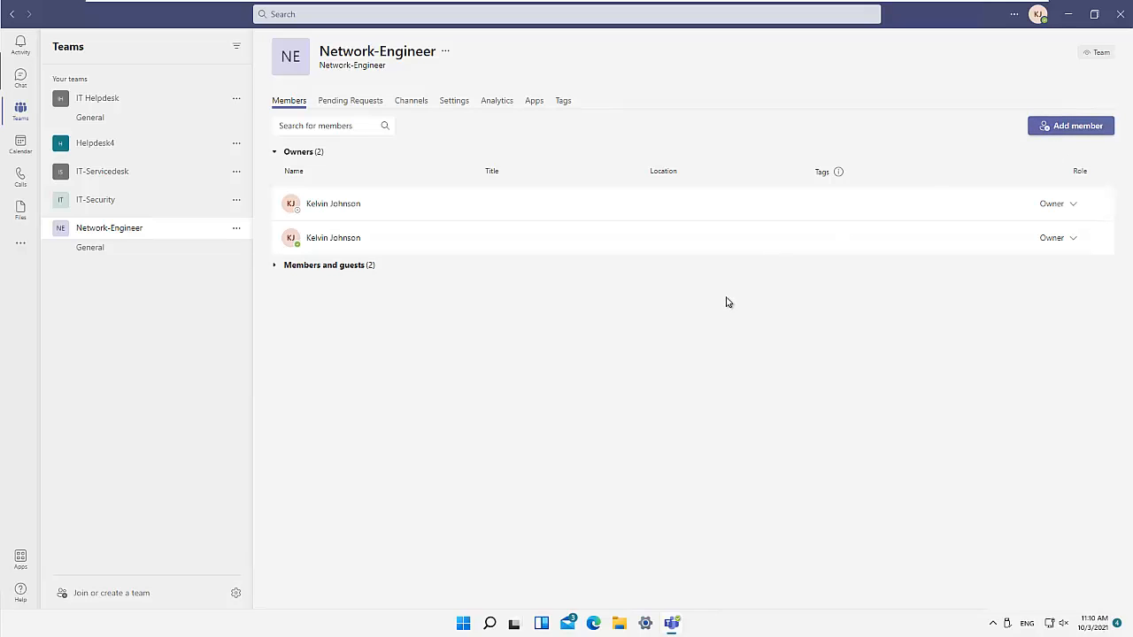
{"action": "left_click", "coordinate": [276, 268]}
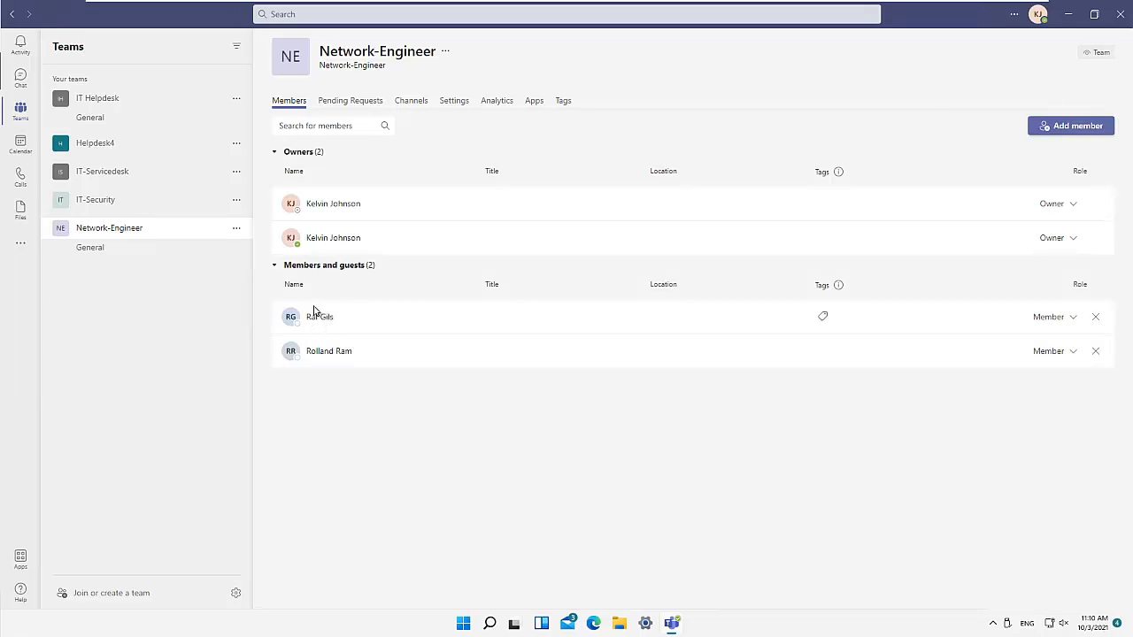